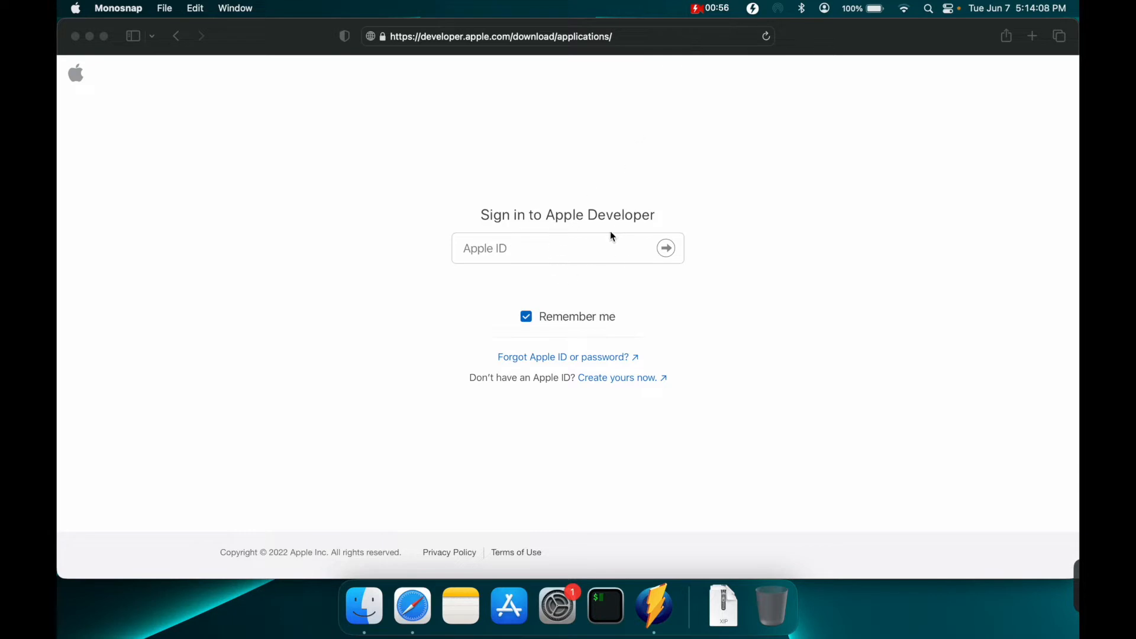
# Sign in to Apple Developer with the saved Apple ID and start the Xcode 14 beta (7.28 GB) download.
pyautogui.click(559, 258)
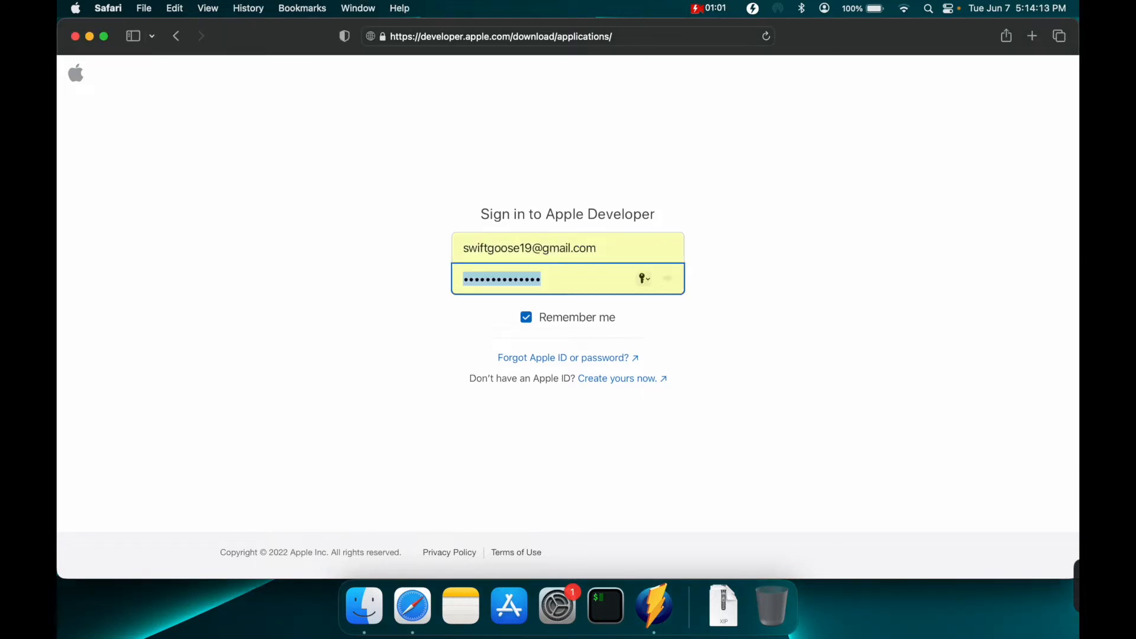
pyautogui.click(665, 278)
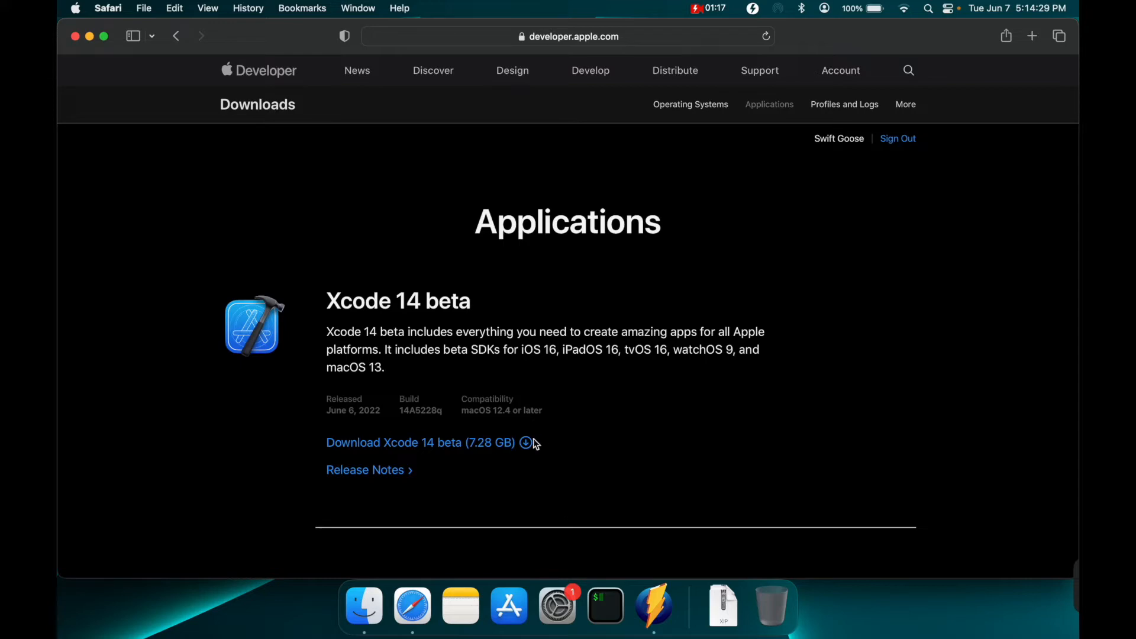
pyautogui.click(494, 442)
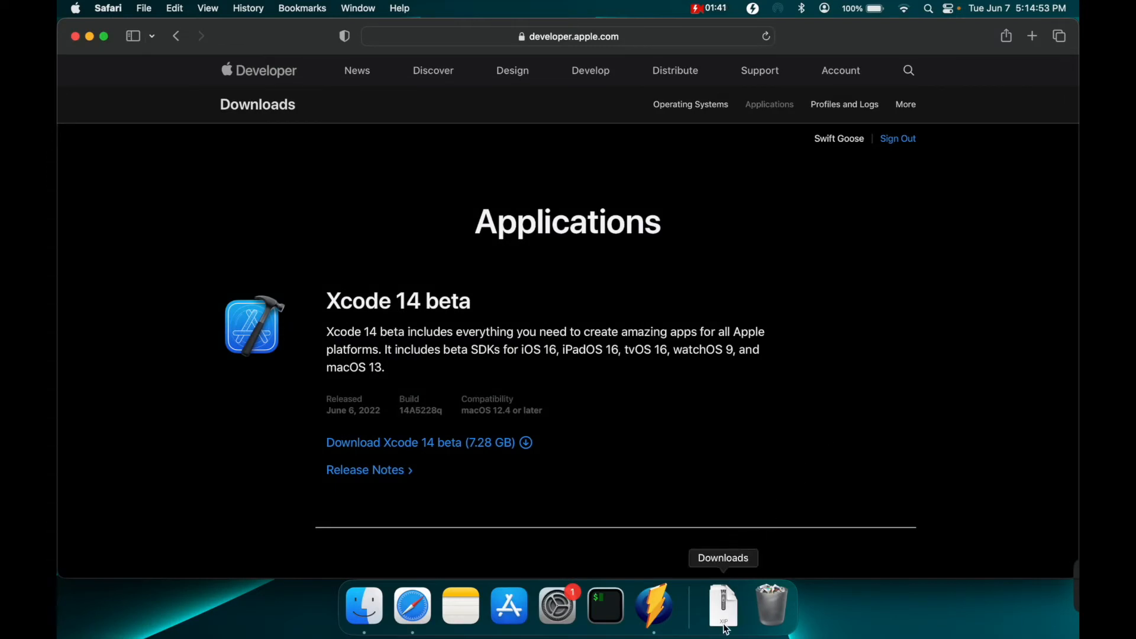
pyautogui.click(723, 607)
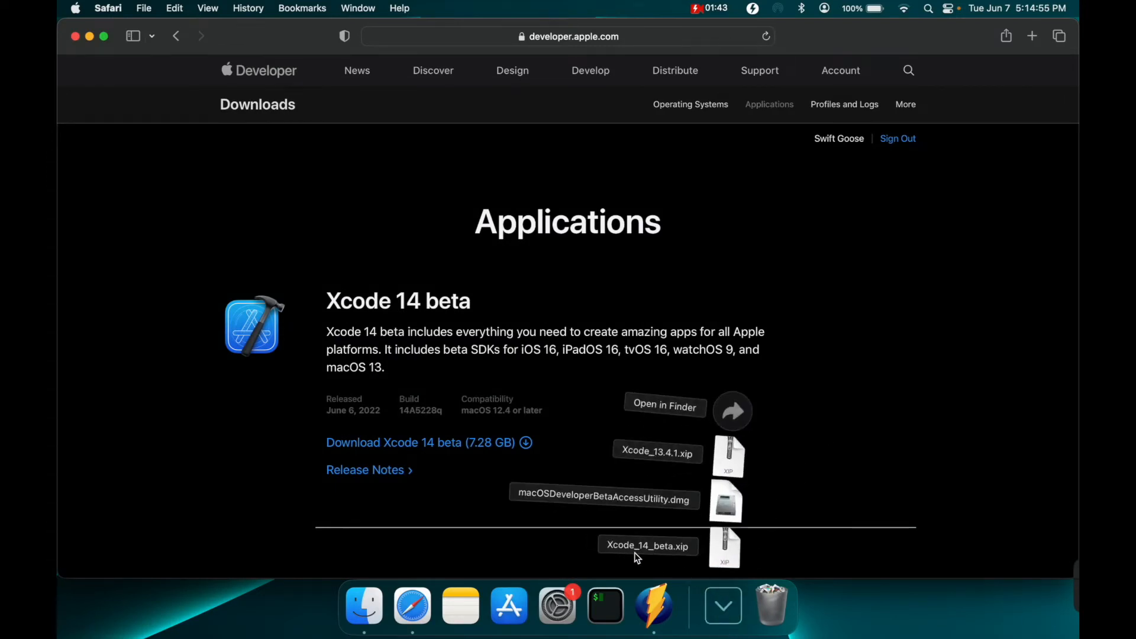
# Expand Xcode_14_beta.xip from Downloads and drag the resulting Xcode-beta app toward Applications.
pyautogui.click(723, 548)
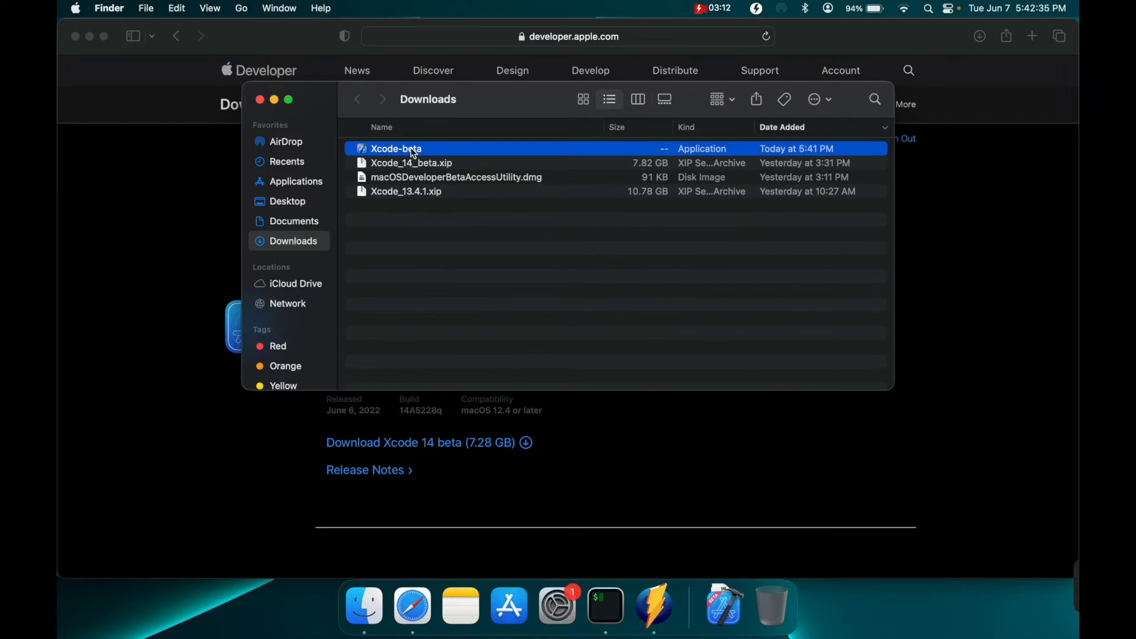
pyautogui.moveTo(396, 148); pyautogui.dragTo(306, 180)
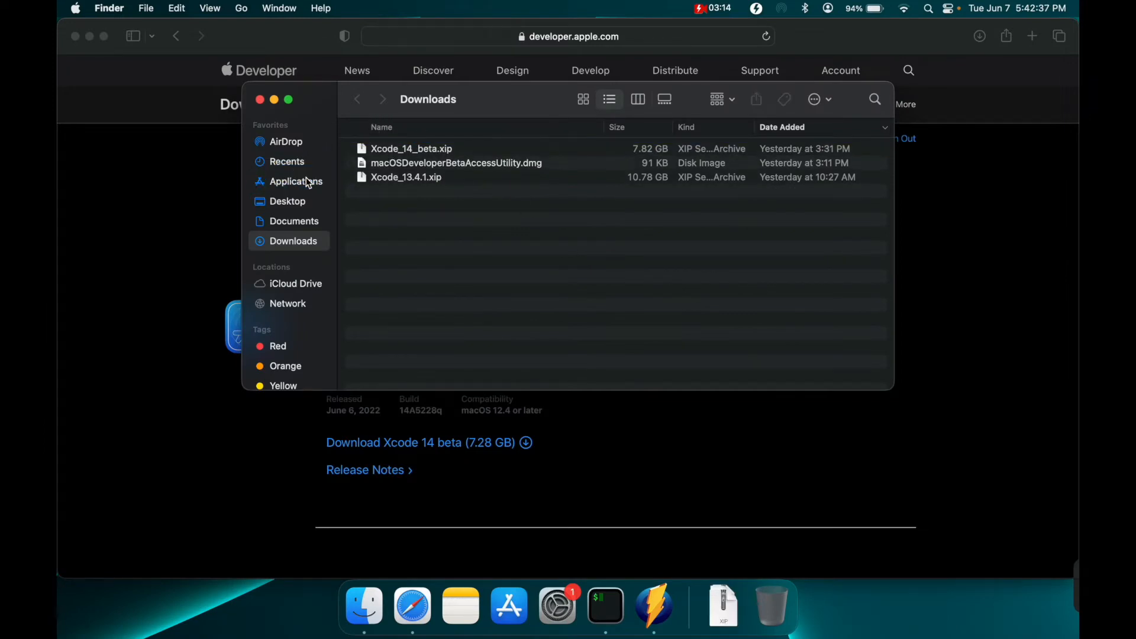
# Launch Xcode-beta from the Applications folder and agree to the Xcode and iOS SDK license.
pyautogui.click(297, 180)
pyautogui.scroll(-1, 542, 286)
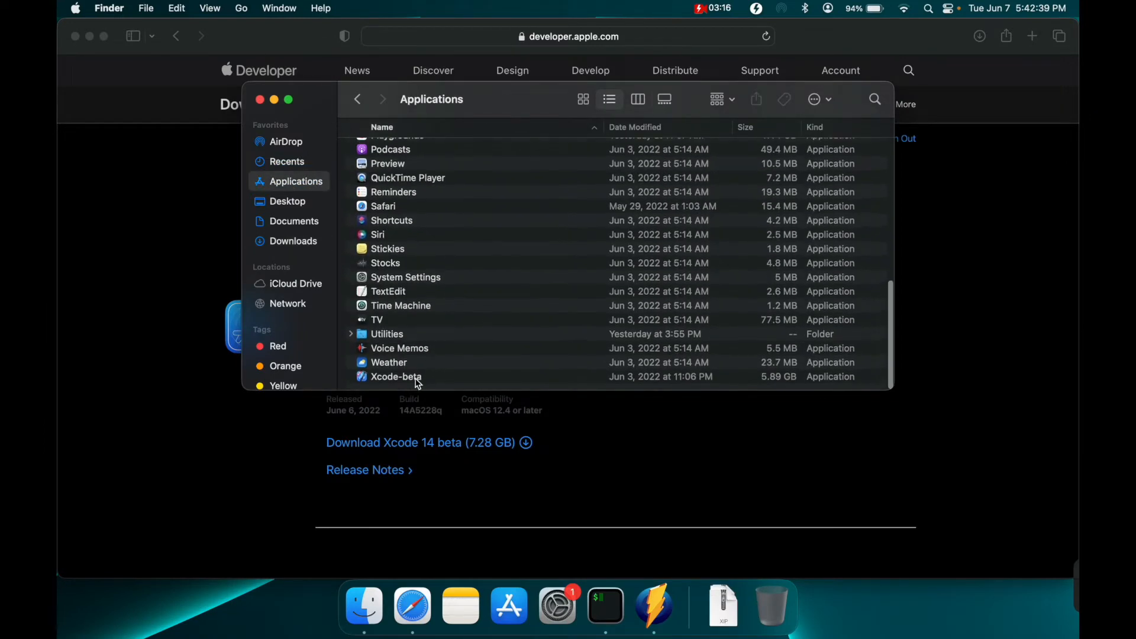
pyautogui.doubleClick(411, 379)
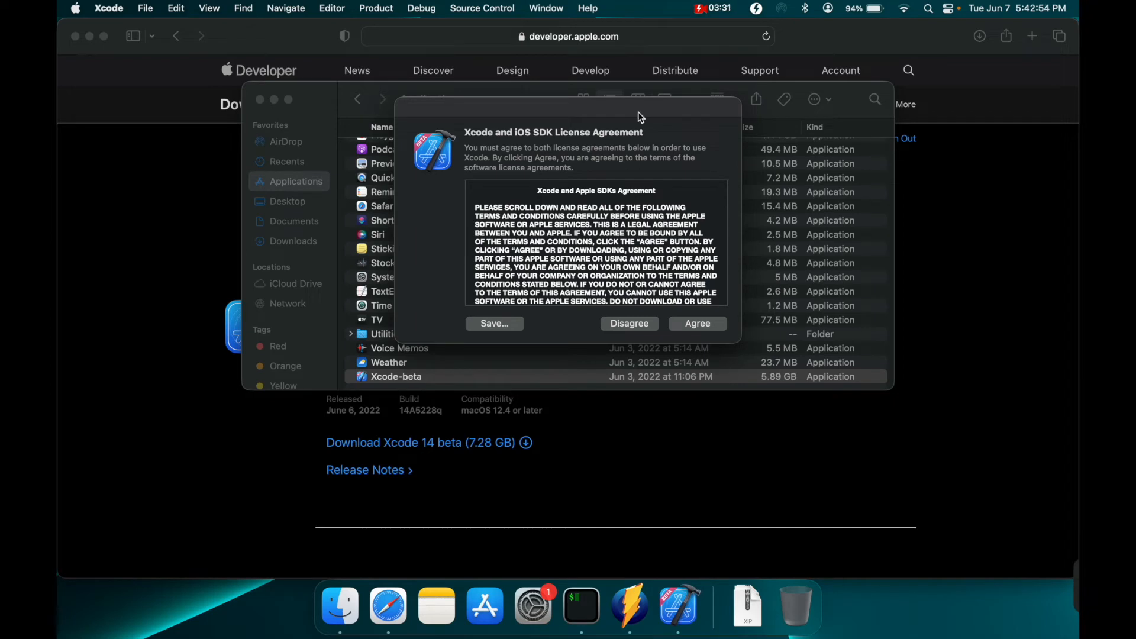
pyautogui.click(701, 325)
# Confirm the administrator password and close the leftover Finder, Safari, Terminal and settings windows.
pyautogui.press('Return')
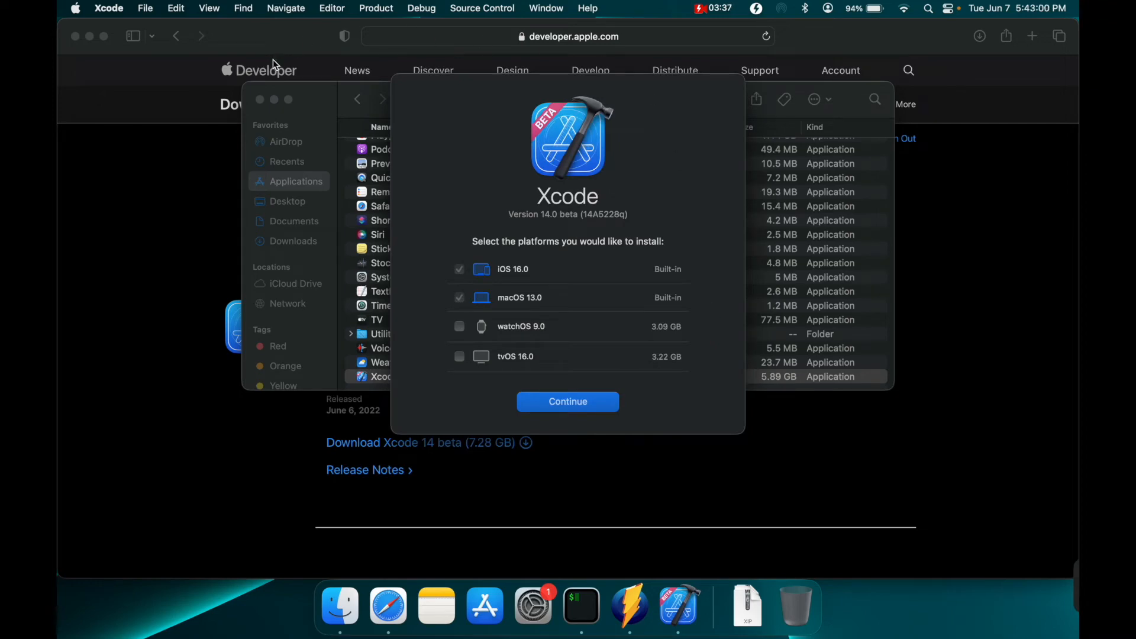
pyautogui.click(259, 100)
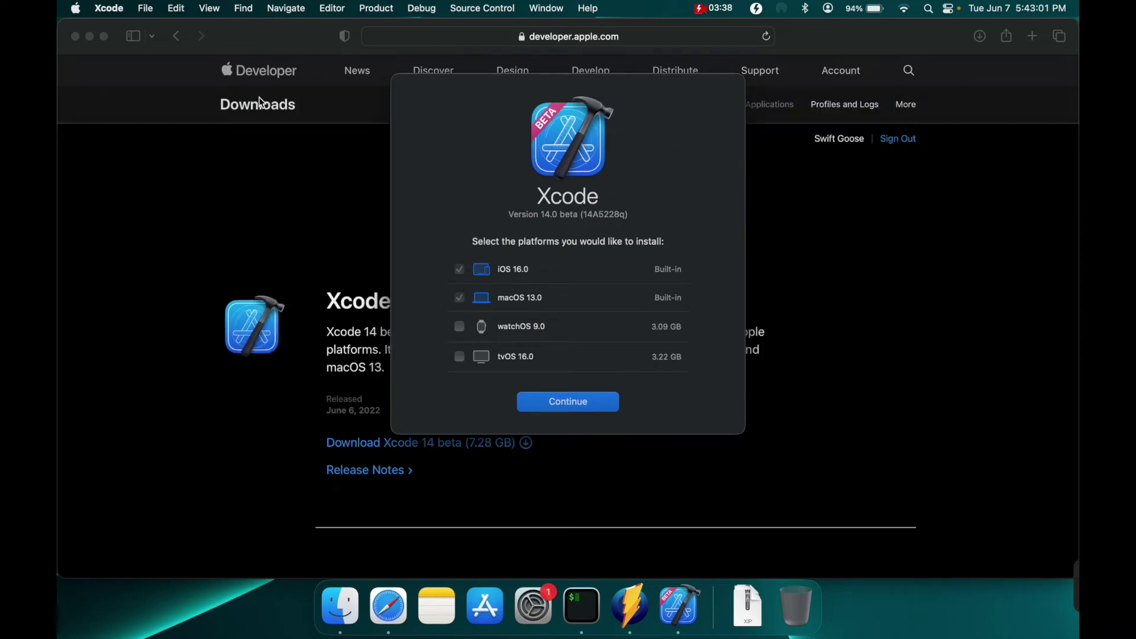
pyautogui.click(77, 36)
pyautogui.click(256, 41)
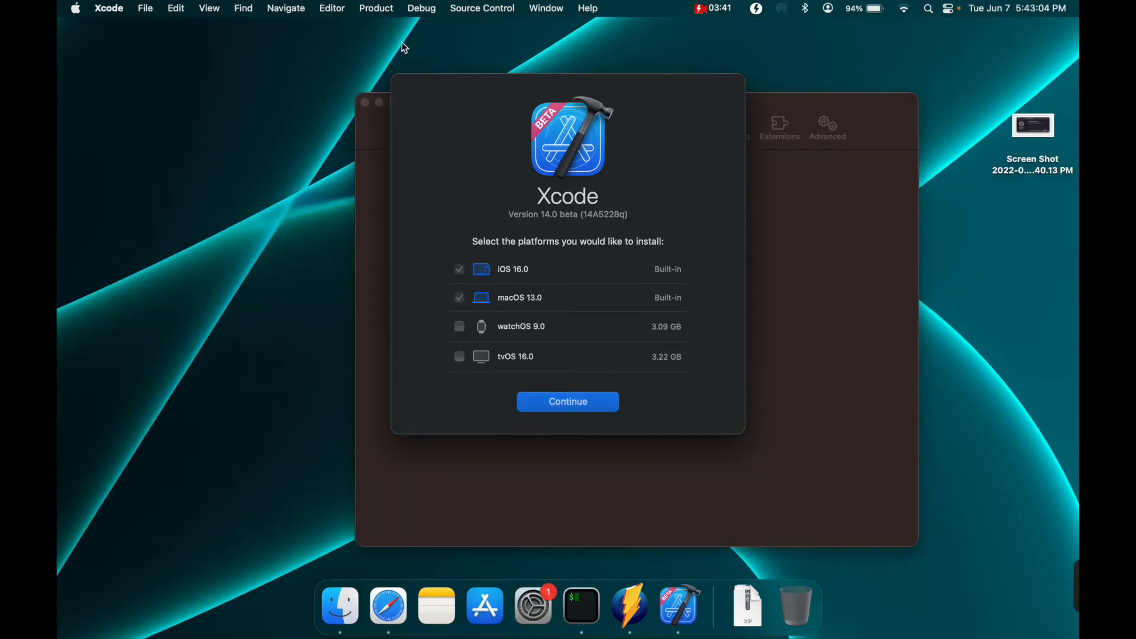
pyautogui.click(363, 103)
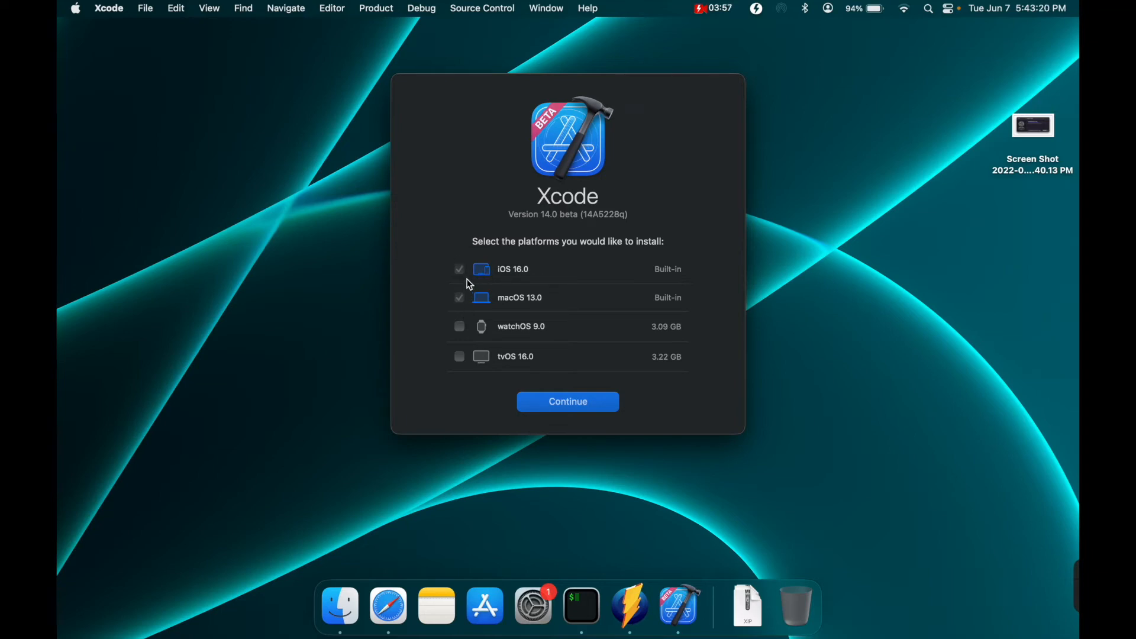
# Finish platform setup with watchOS 9.0 and tvOS 16.0 left out, keeping only built-in iOS and macOS.
pyautogui.click(460, 328)
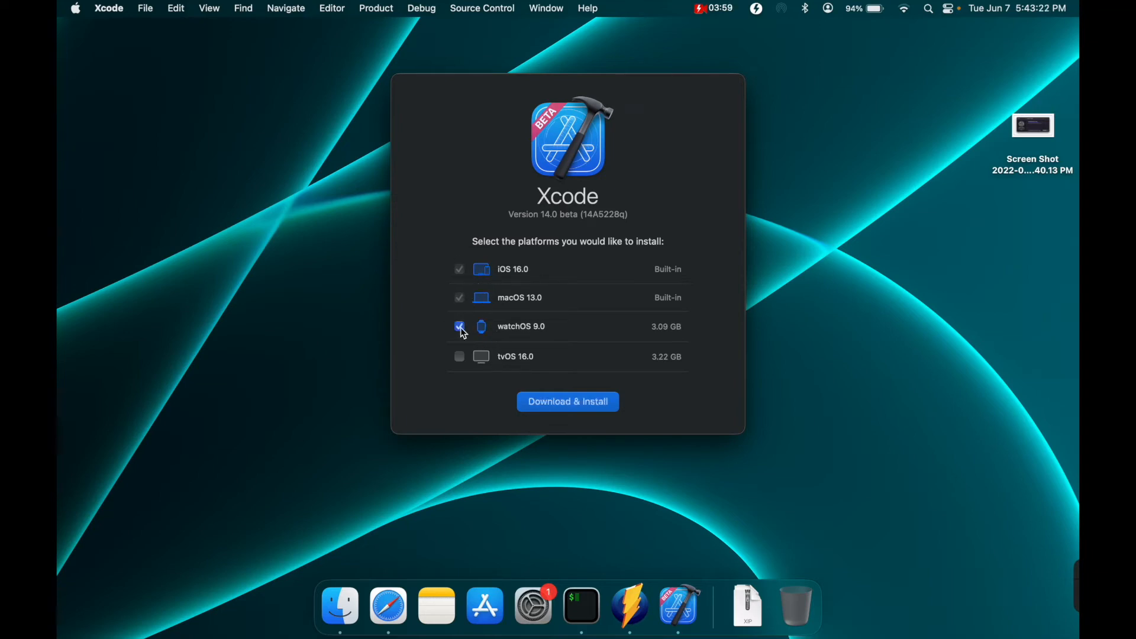
pyautogui.click(459, 326)
pyautogui.click(459, 355)
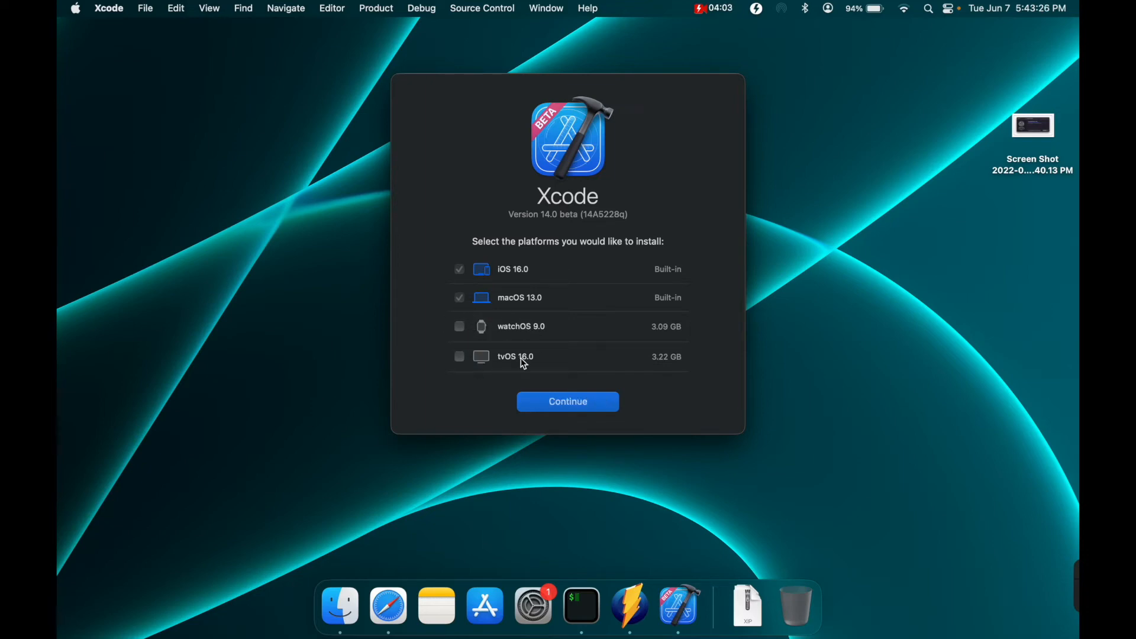
pyautogui.click(569, 402)
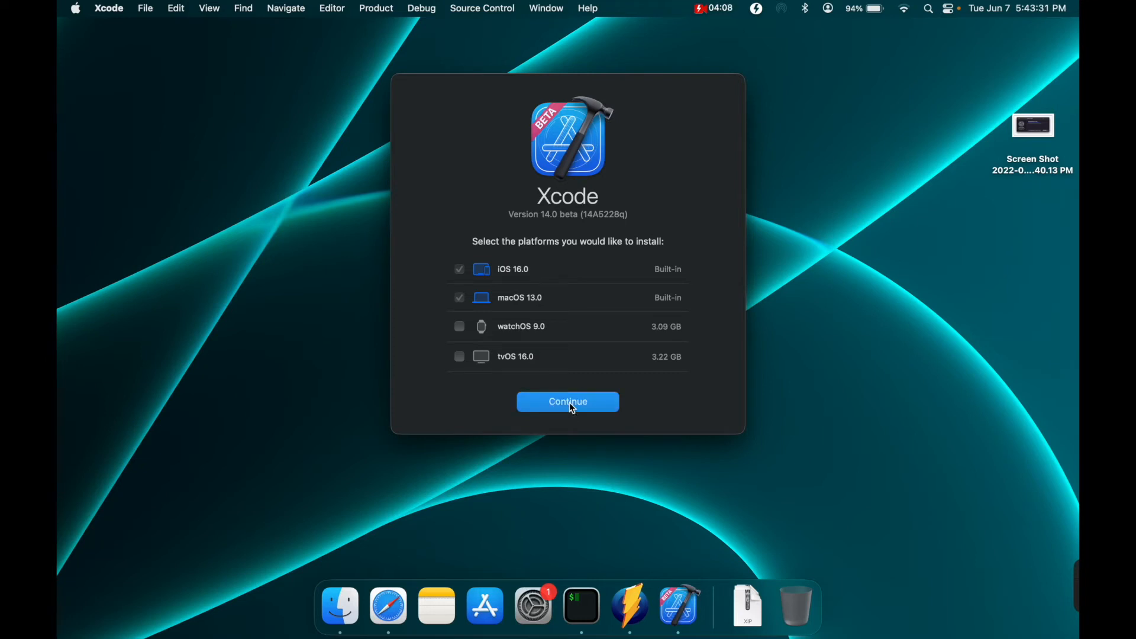
pyautogui.click(145, 8)
pyautogui.moveTo(213, 29)
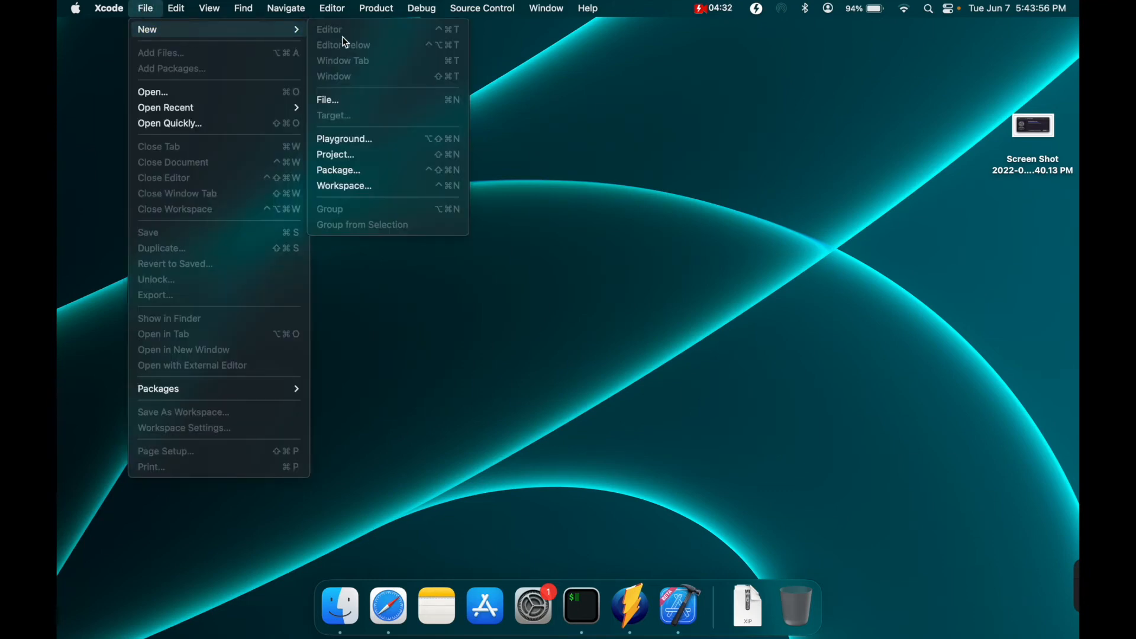
# Start a new project, trigger the watchOS 9.0 and tvOS 16.0 platform downloads from their template tabs, then cancel them.
pyautogui.click(358, 156)
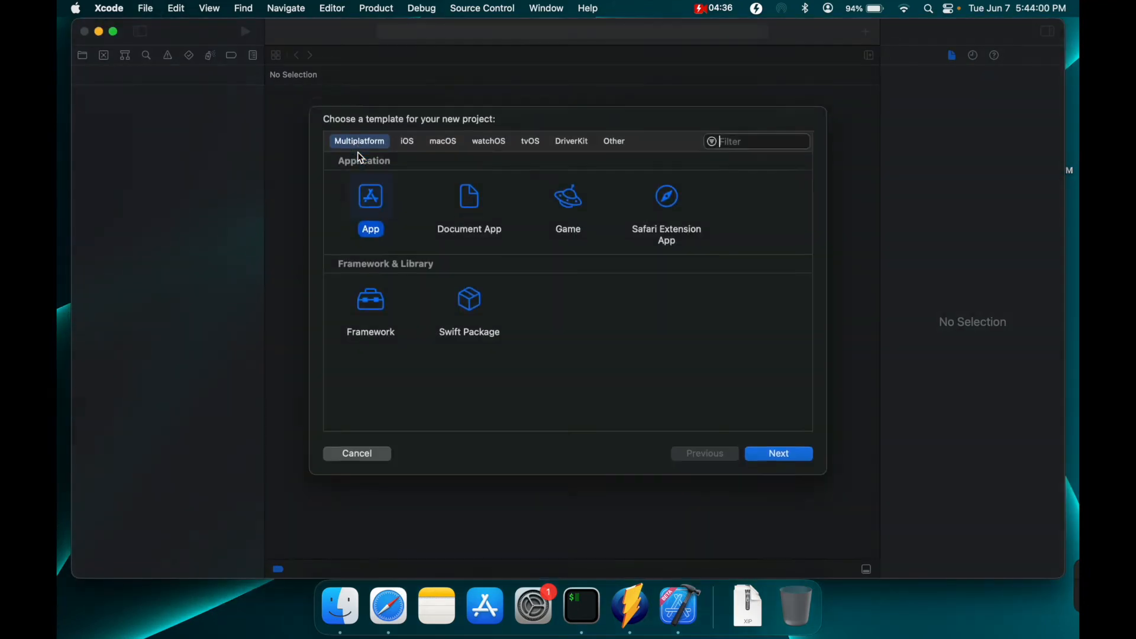
pyautogui.click(528, 149)
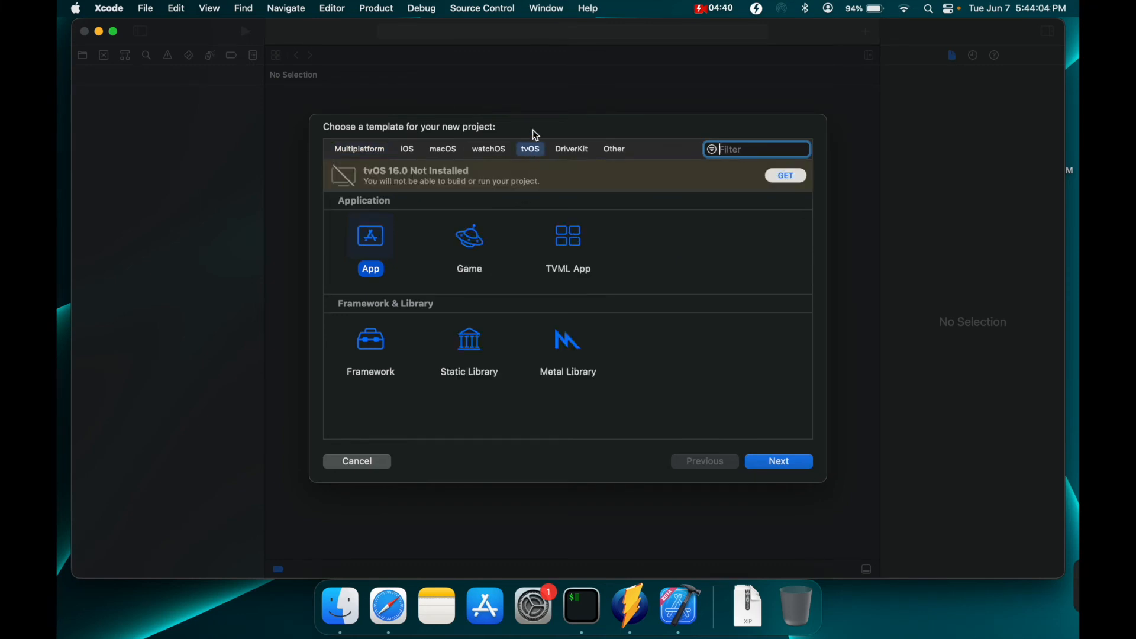
pyautogui.click(490, 150)
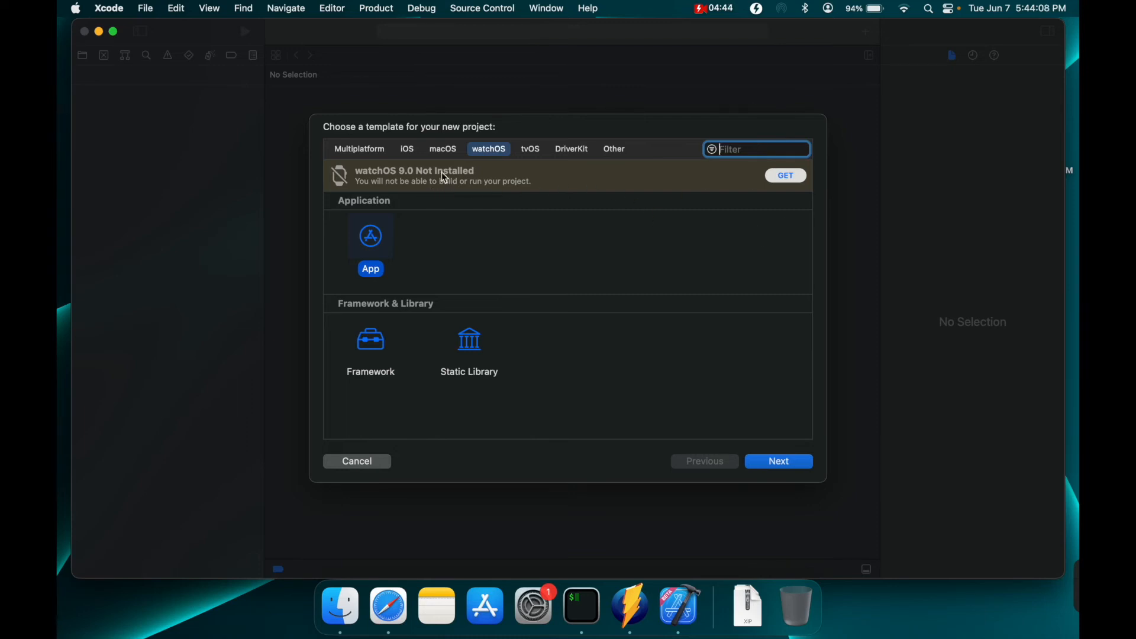
pyautogui.click(786, 175)
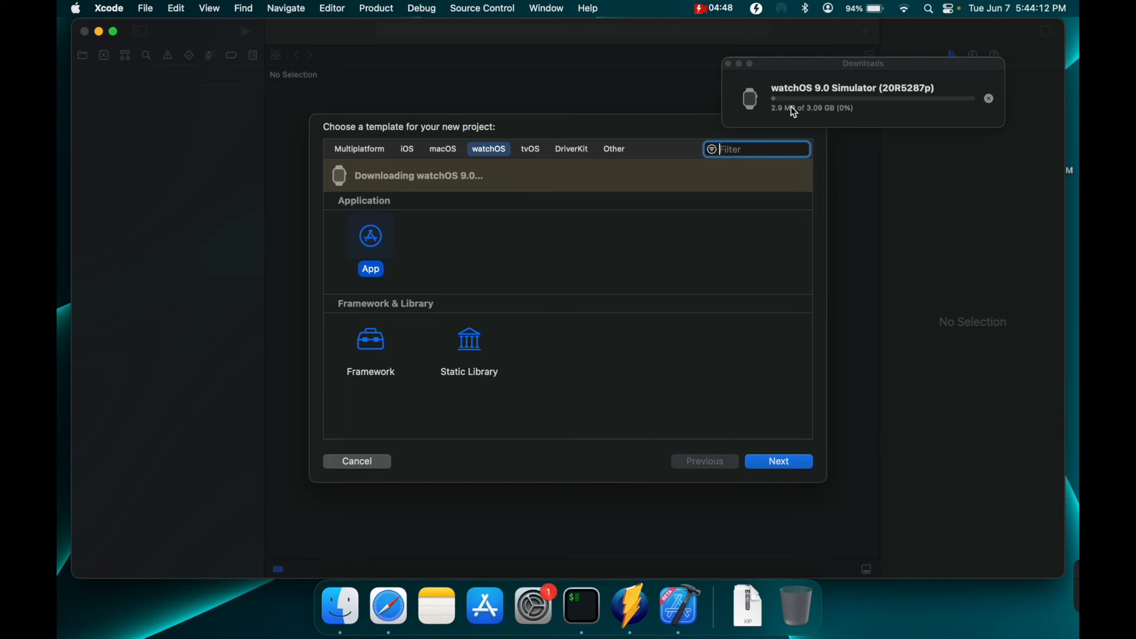
pyautogui.click(529, 149)
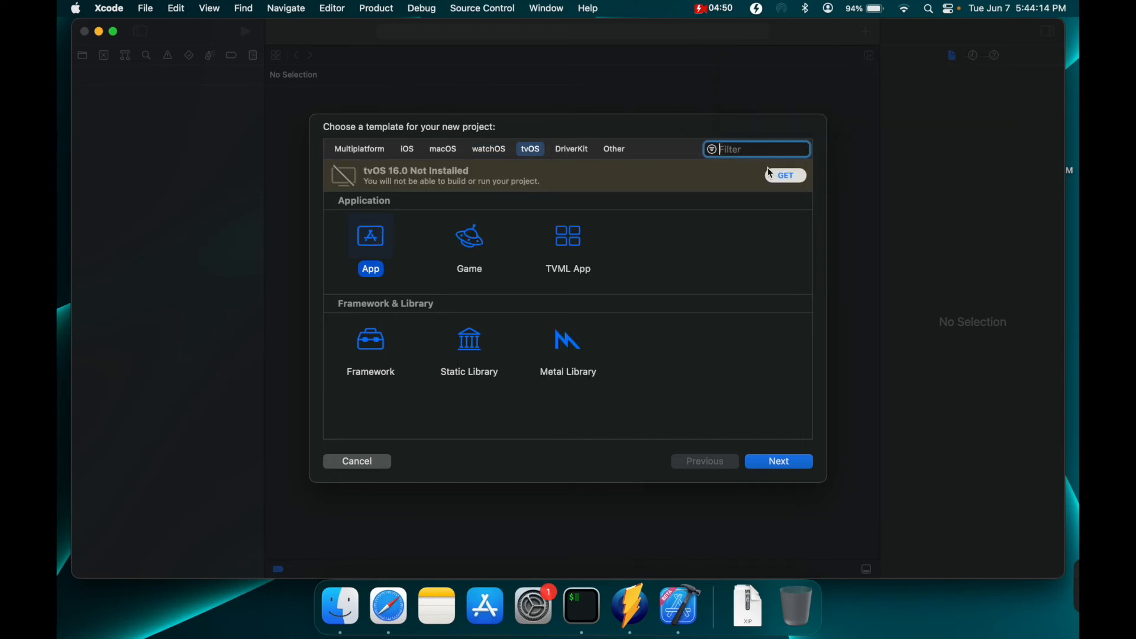
pyautogui.click(785, 175)
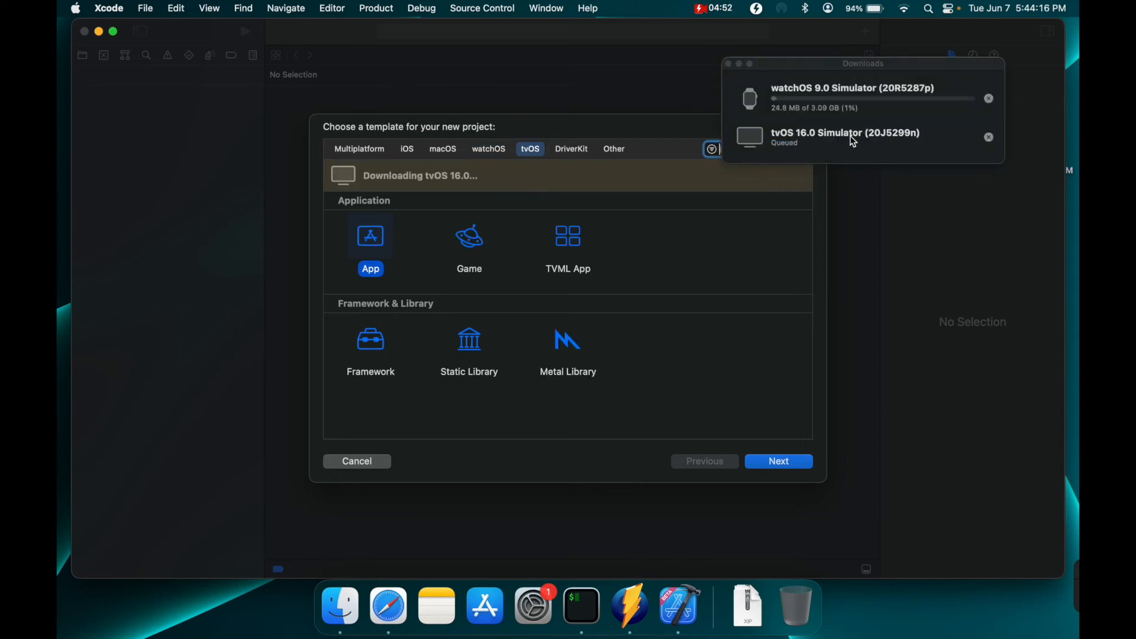
pyautogui.click(988, 98)
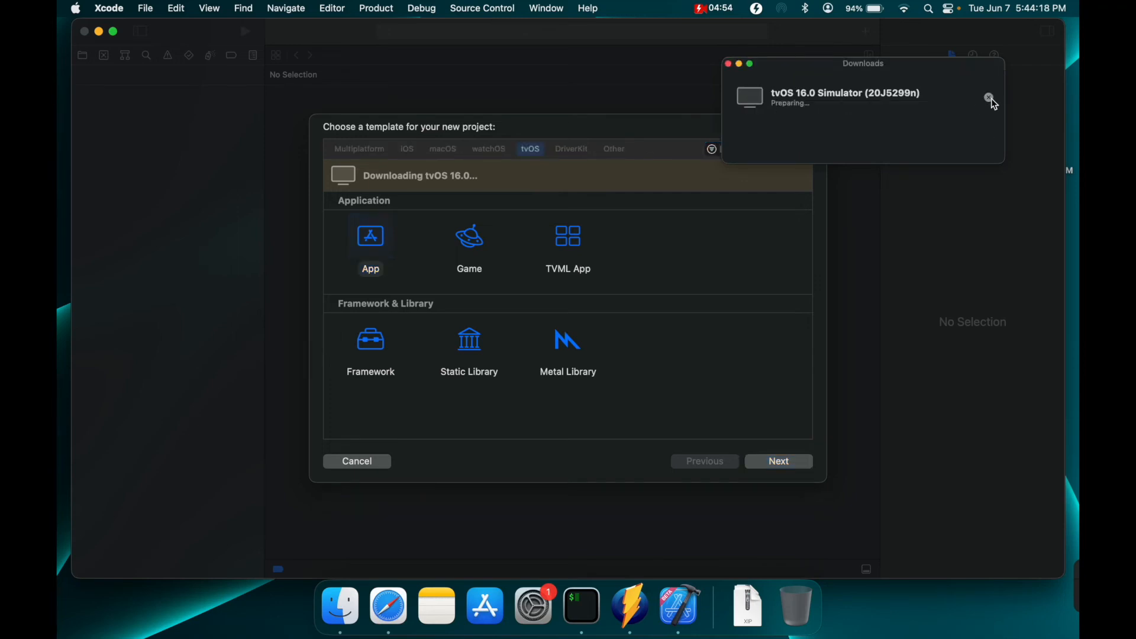
pyautogui.click(729, 65)
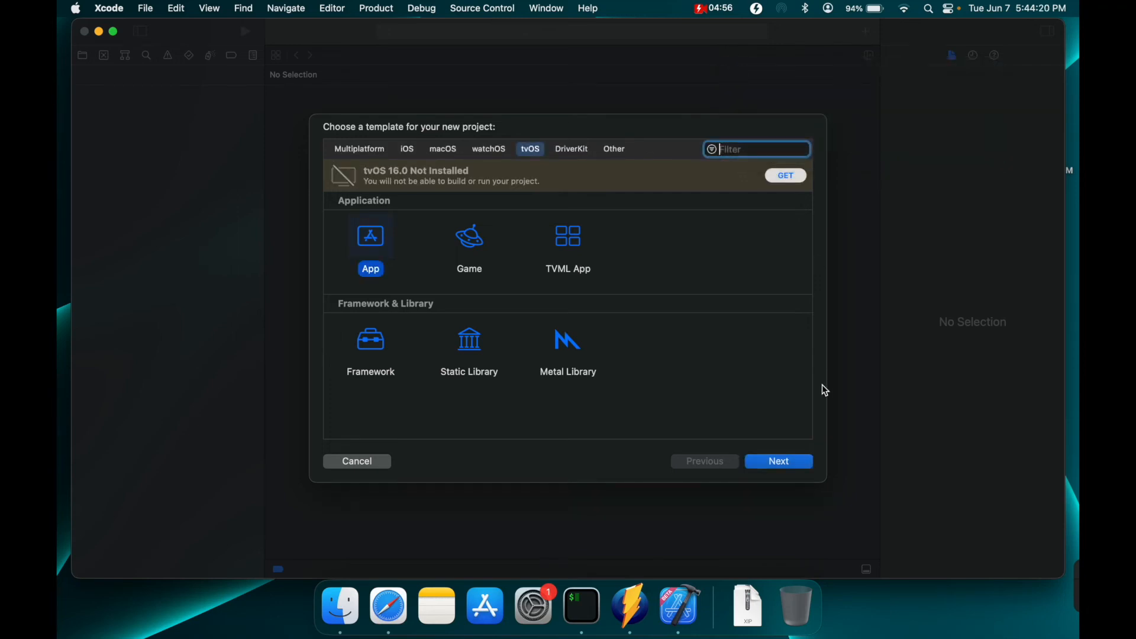
# Choose the macOS App template and create the project named test.
pyautogui.click(761, 461)
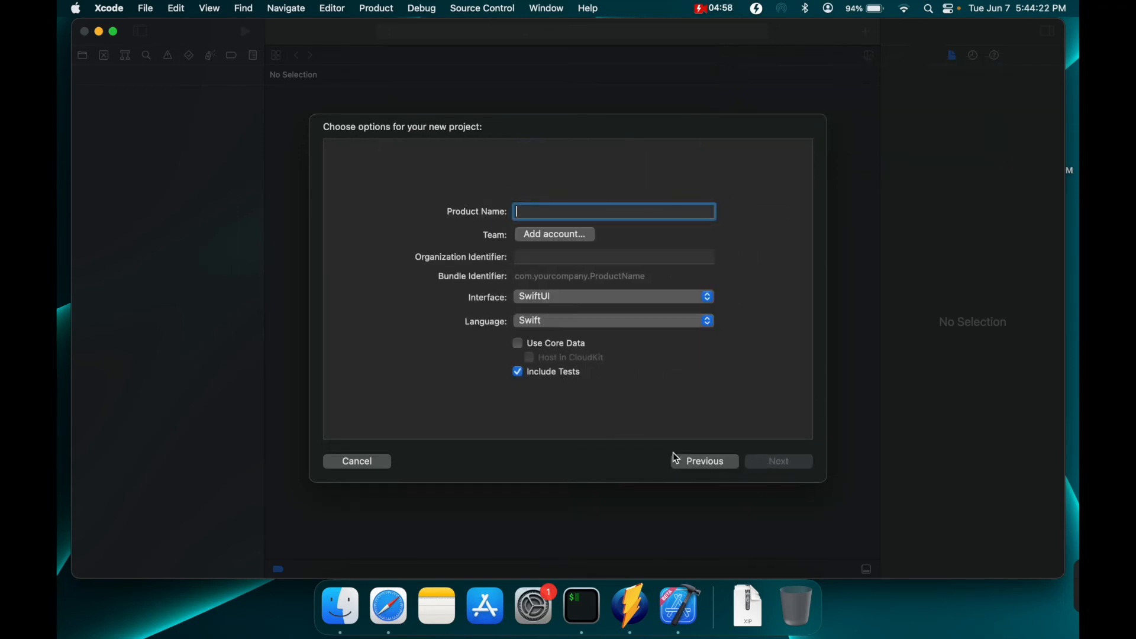
pyautogui.click(695, 468)
pyautogui.click(443, 149)
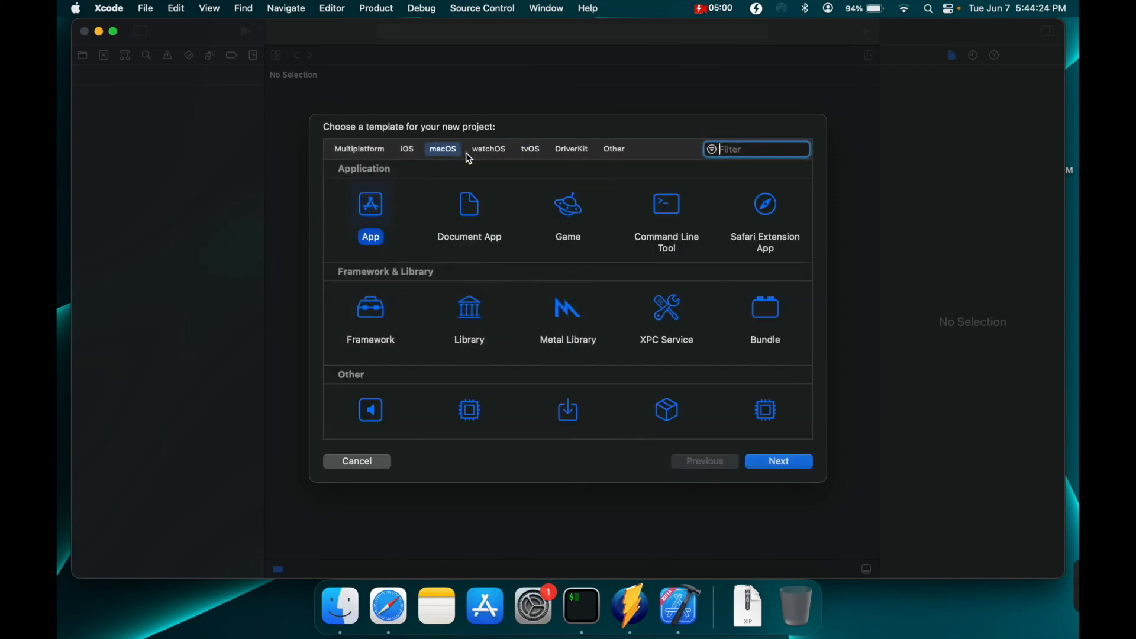
pyautogui.click(778, 460)
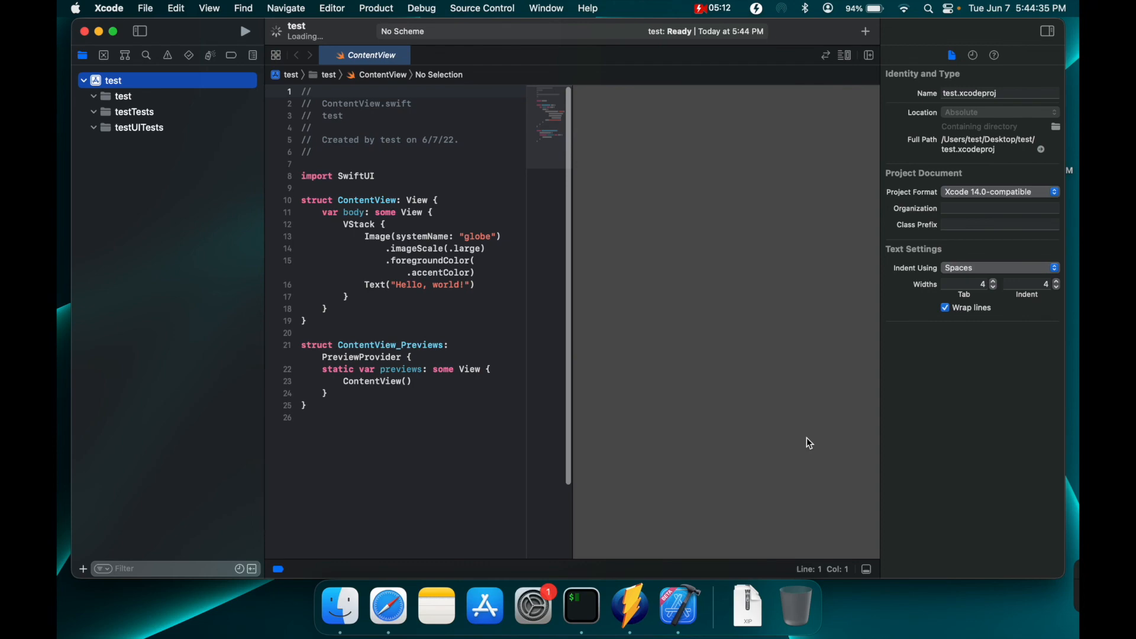
# Dismiss the Git repository alert and bring up Xcode Settings on the Platforms pane (Command-comma).
pyautogui.click(612, 361)
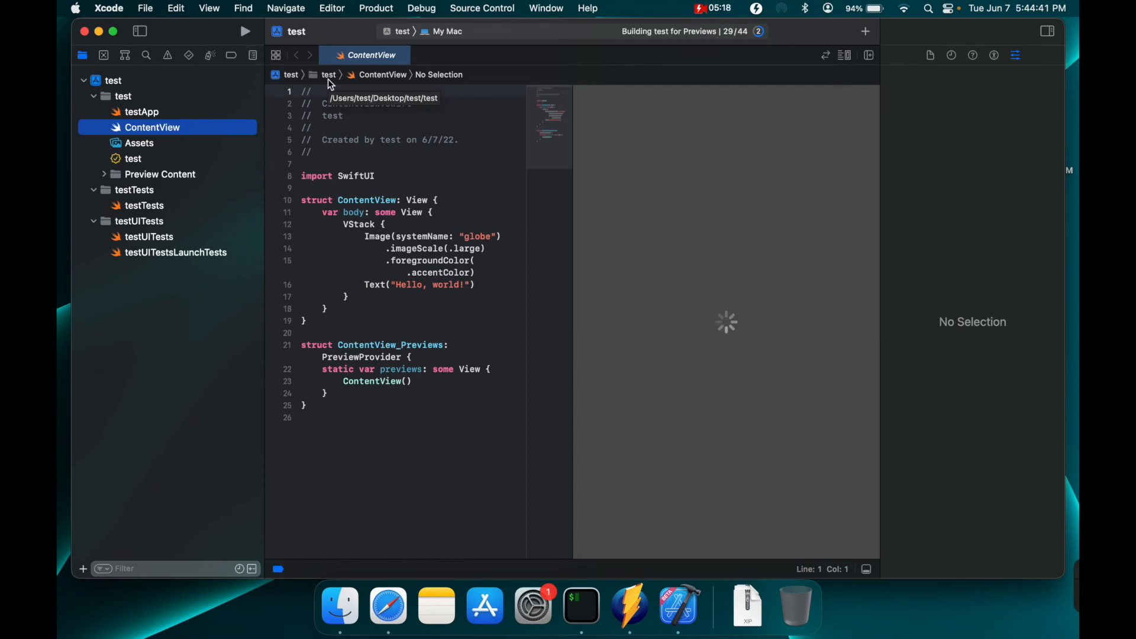
pyautogui.press('super+comma')
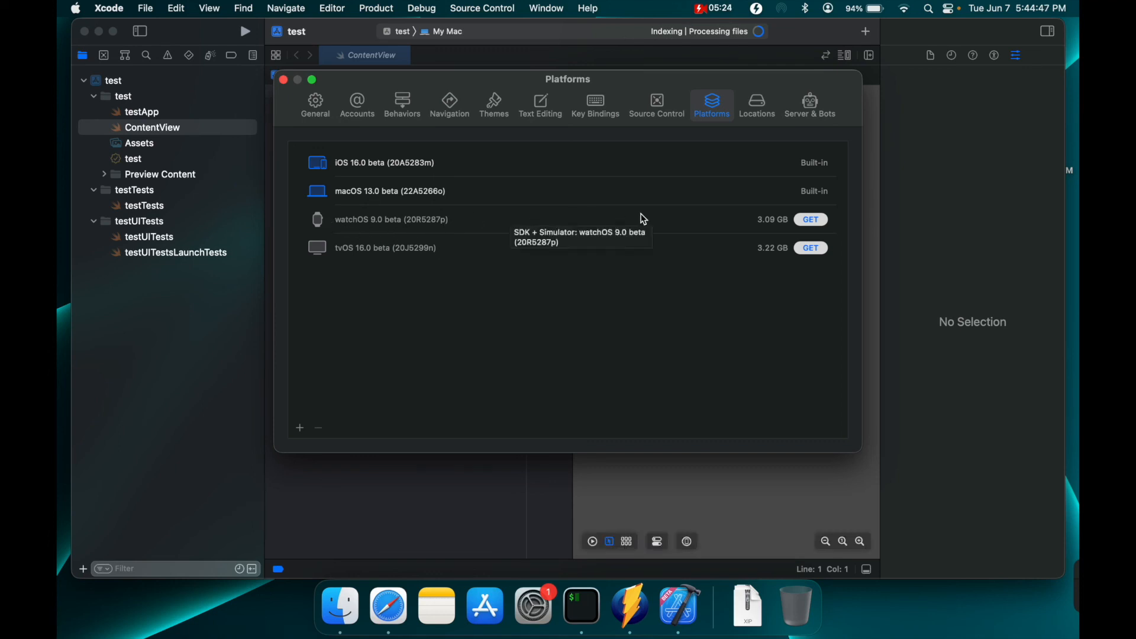
# Get the watchOS 9.0 beta and tvOS 16.0 beta simulators from the Platforms settings.
pyautogui.click(810, 218)
pyautogui.click(811, 248)
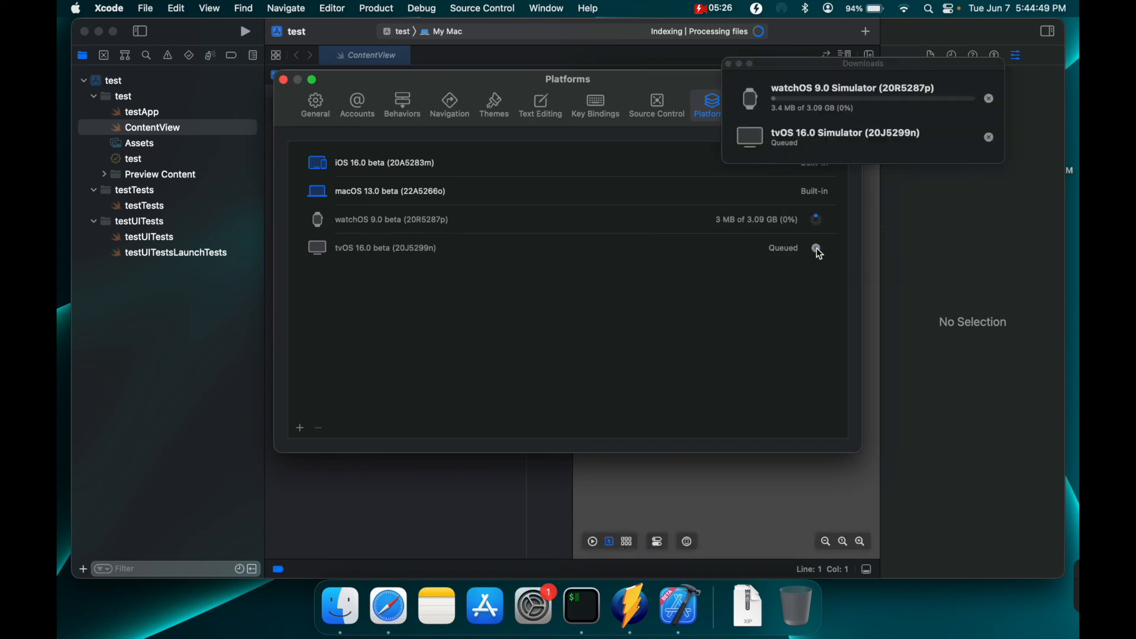